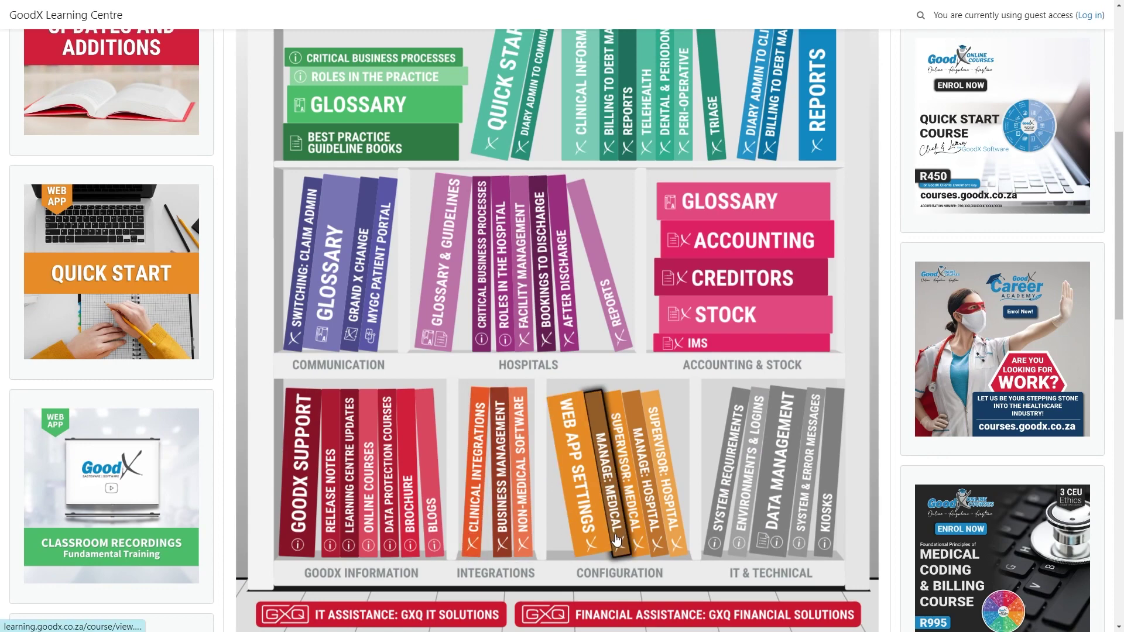
{"action": "scroll", "coordinate": [617, 540], "scroll_direction": "up", "scroll_amount": 3}
{"action": "scroll", "coordinate": [571, 509], "scroll_direction": "up", "scroll_amount": 3}
{"action": "scroll", "coordinate": [545, 492], "scroll_direction": "up", "scroll_amount": 3}
{"action": "scroll", "coordinate": [512, 484], "scroll_direction": "up", "scroll_amount": 3}
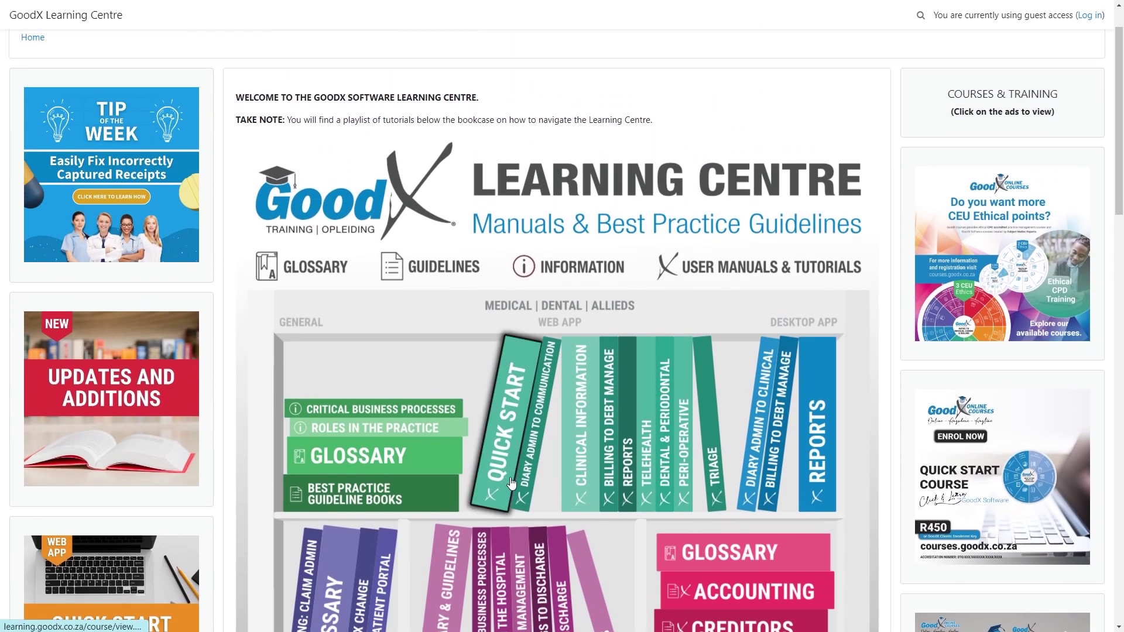
{"action": "scroll", "coordinate": [511, 483], "scroll_direction": "up", "scroll_amount": 2}
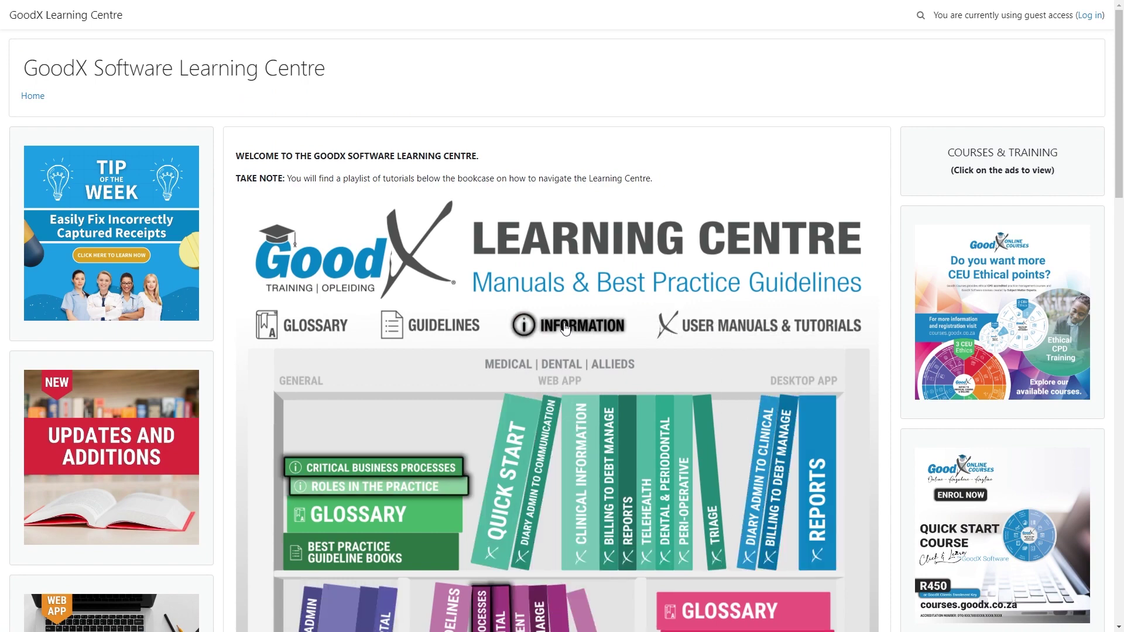
{"action": "scroll", "coordinate": [567, 329], "scroll_direction": "down", "scroll_amount": 3}
{"action": "scroll", "coordinate": [565, 220], "scroll_direction": "down", "scroll_amount": 2}
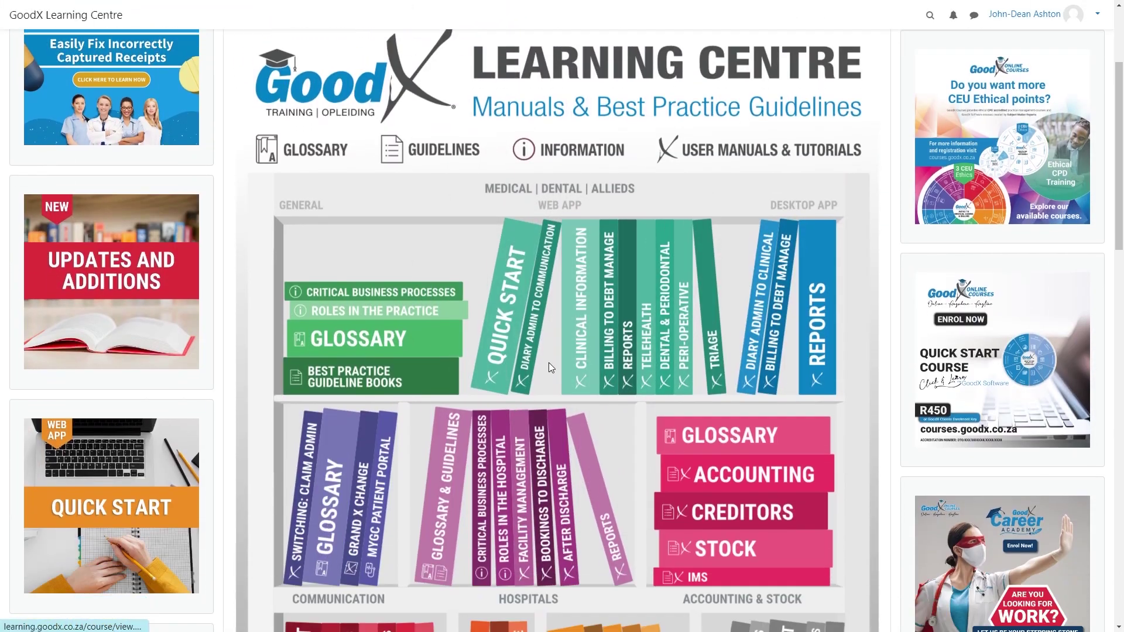
Browse the Quick Start and Clinical Information web app manuals and the image-upload guide.
{"action": "left_click", "coordinate": [511, 325]}
{"action": "scroll", "coordinate": [406, 277], "scroll_direction": "down", "scroll_amount": 5}
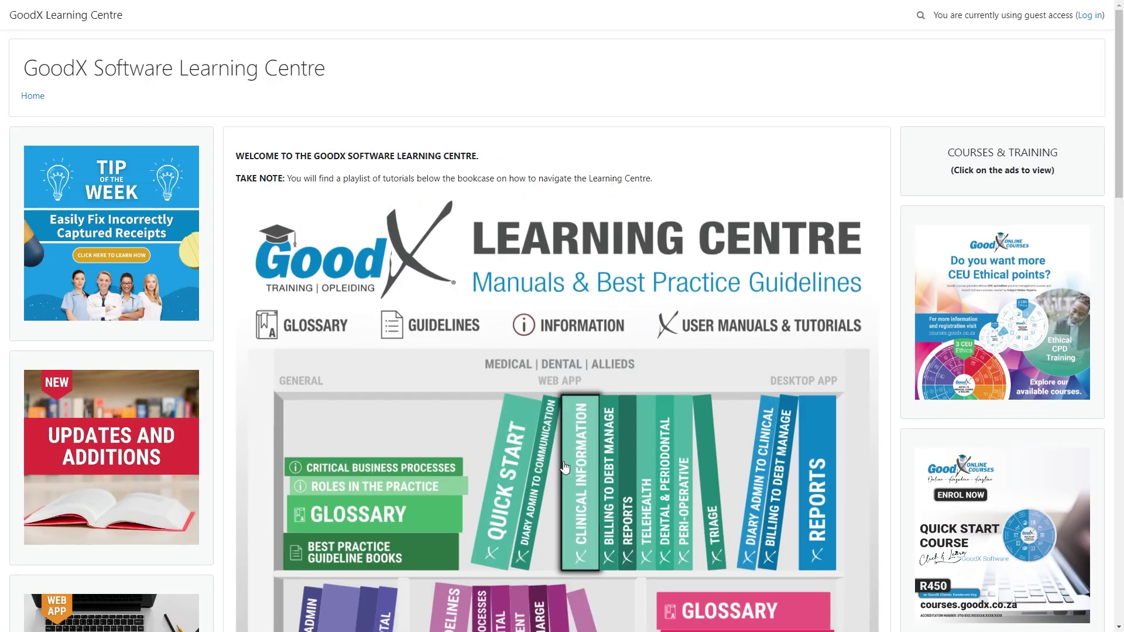
{"action": "scroll", "coordinate": [469, 465], "scroll_direction": "down", "scroll_amount": 2}
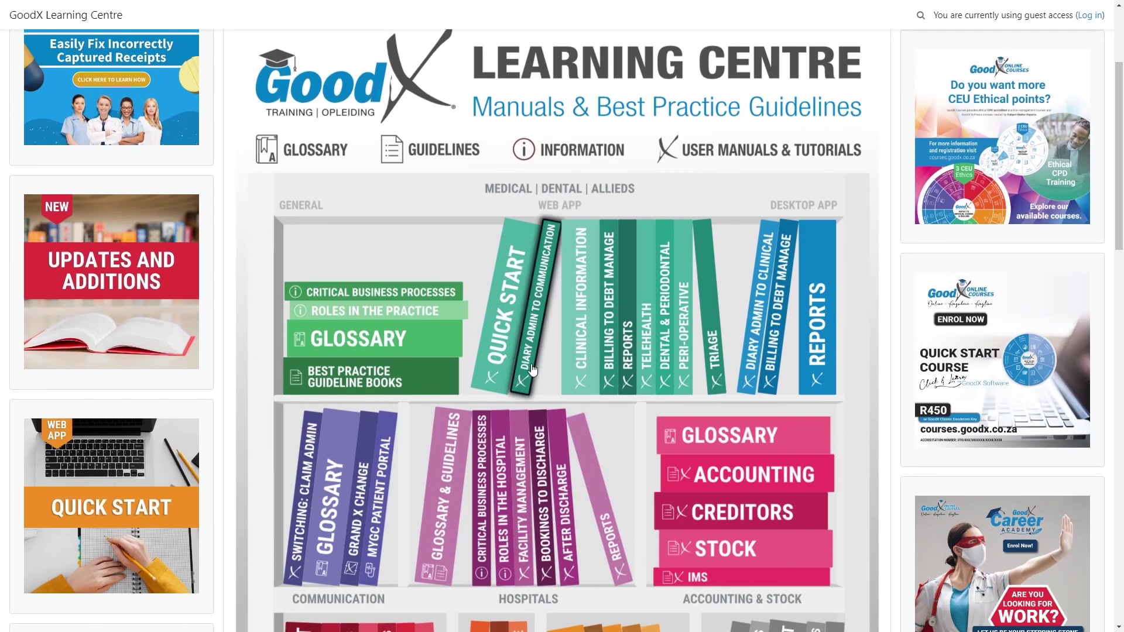
{"action": "left_click", "coordinate": [585, 332]}
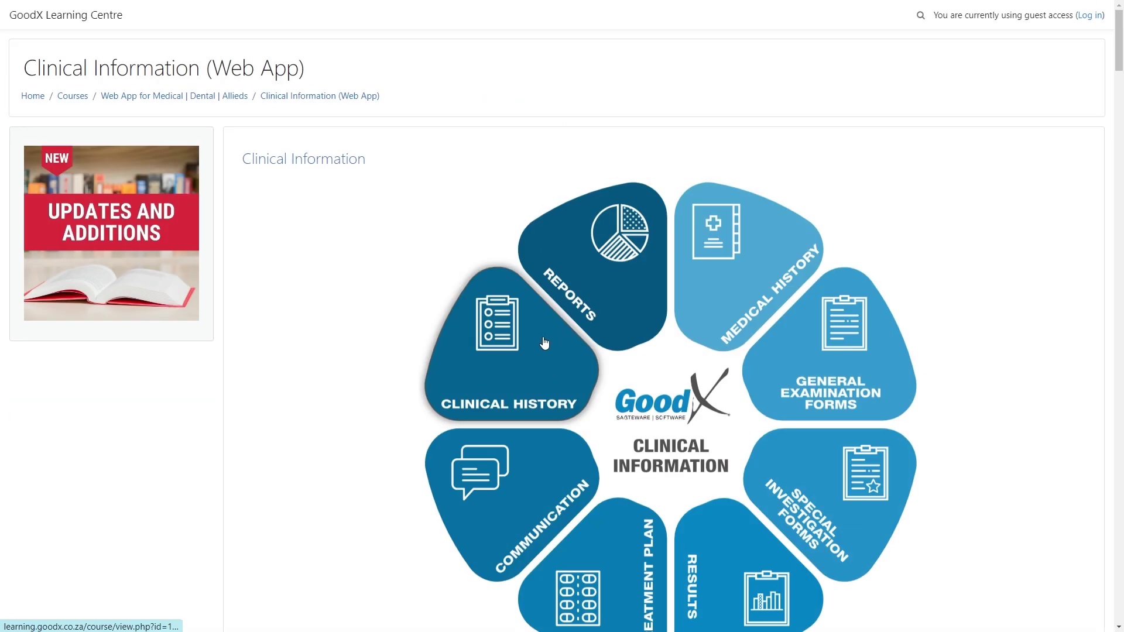
{"action": "scroll", "coordinate": [544, 342], "scroll_direction": "down", "scroll_amount": 3}
{"action": "scroll", "coordinate": [543, 342], "scroll_direction": "down", "scroll_amount": 3}
{"action": "scroll", "coordinate": [543, 342], "scroll_direction": "down", "scroll_amount": 3}
{"action": "scroll", "coordinate": [543, 342], "scroll_direction": "down", "scroll_amount": 3}
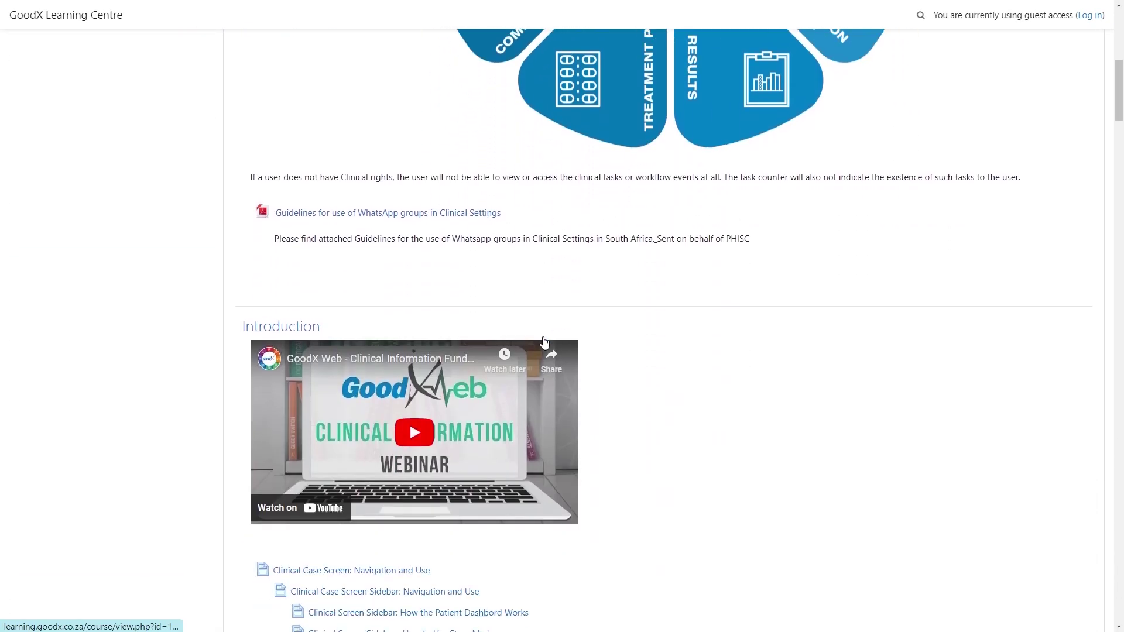
{"action": "scroll", "coordinate": [544, 342], "scroll_direction": "down", "scroll_amount": 3}
{"action": "scroll", "coordinate": [543, 342], "scroll_direction": "down", "scroll_amount": 2}
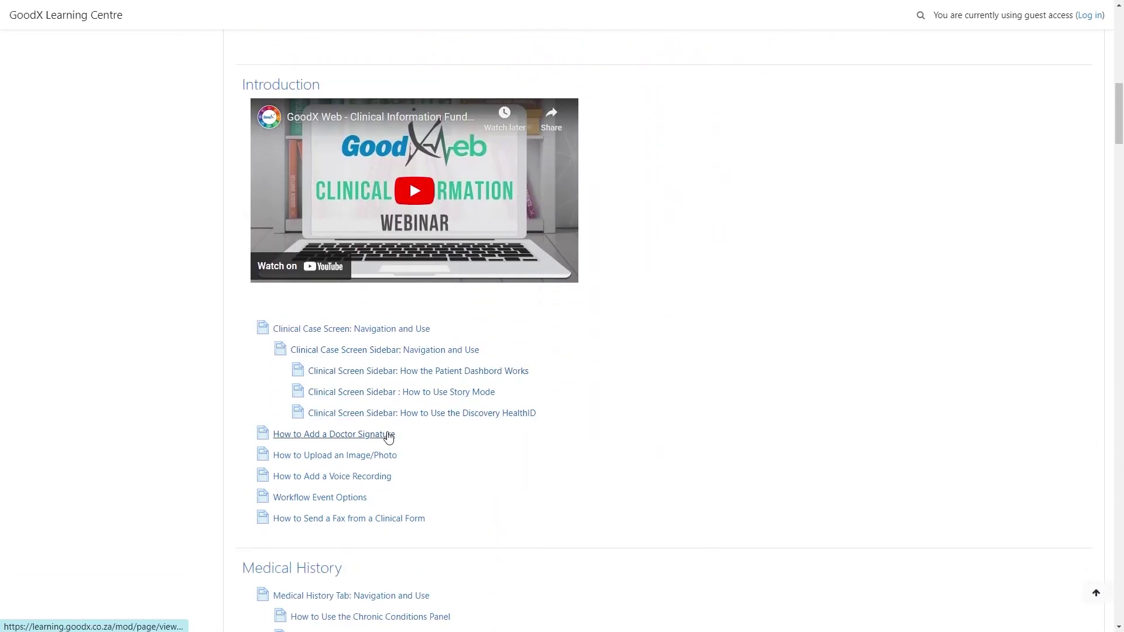
{"action": "left_click", "coordinate": [335, 455]}
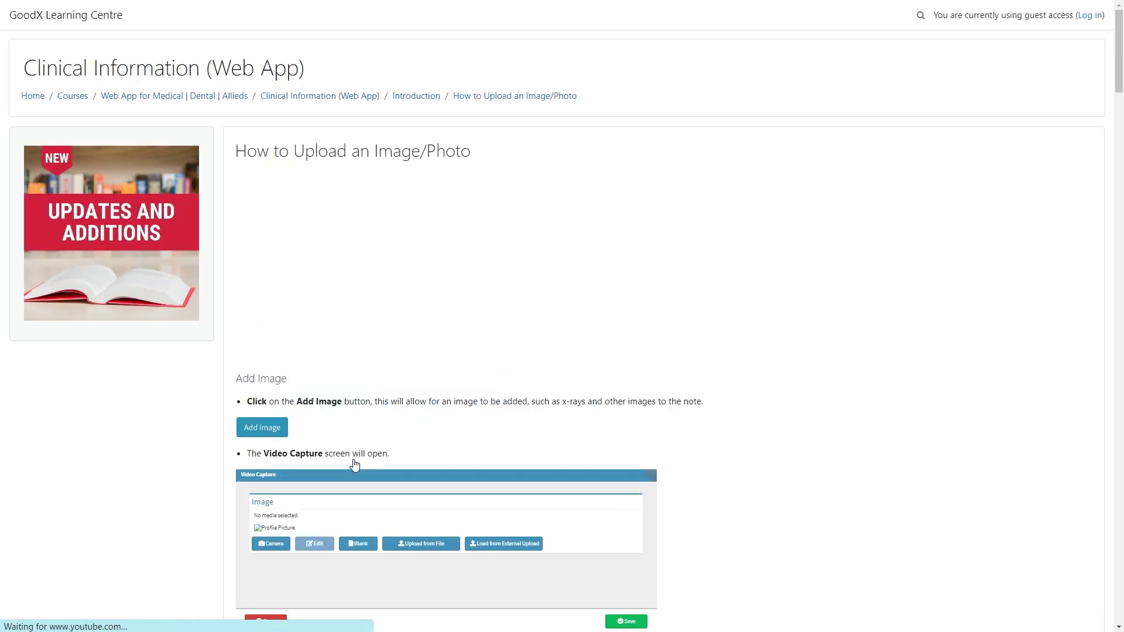
{"action": "scroll", "coordinate": [439, 377], "scroll_direction": "down", "scroll_amount": 3}
{"action": "scroll", "coordinate": [493, 385], "scroll_direction": "down", "scroll_amount": 3}
{"action": "scroll", "coordinate": [493, 386], "scroll_direction": "down", "scroll_amount": 4}
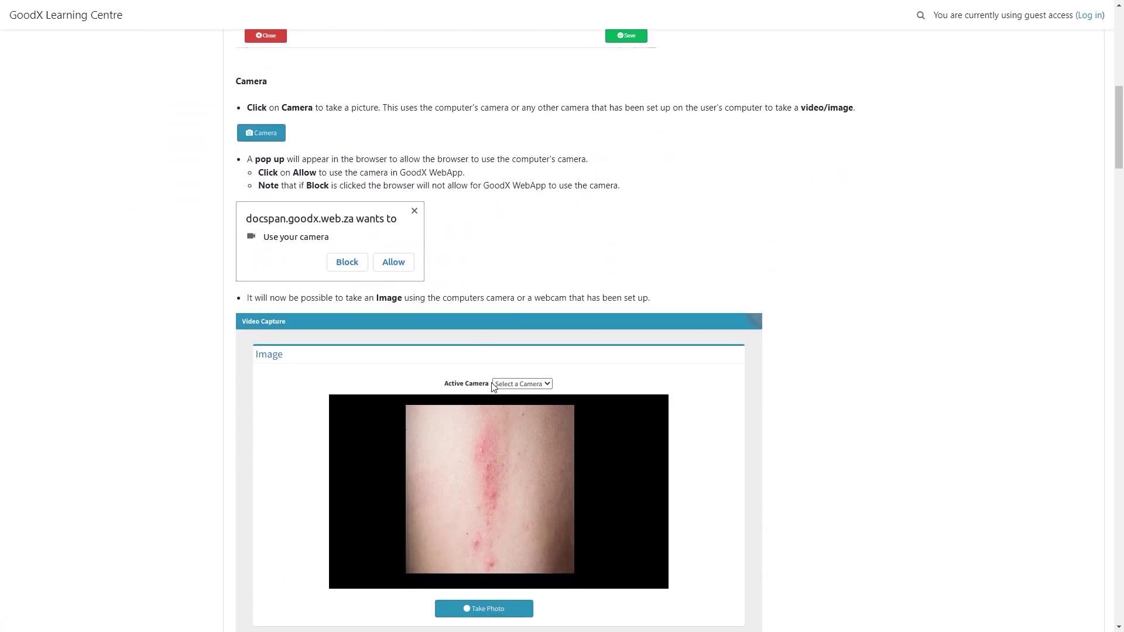
{"action": "scroll", "coordinate": [493, 386], "scroll_direction": "down", "scroll_amount": 4}
{"action": "scroll", "coordinate": [493, 386], "scroll_direction": "down", "scroll_amount": 4}
{"action": "scroll", "coordinate": [493, 386], "scroll_direction": "down", "scroll_amount": 3}
{"action": "scroll", "coordinate": [493, 386], "scroll_direction": "up", "scroll_amount": 4}
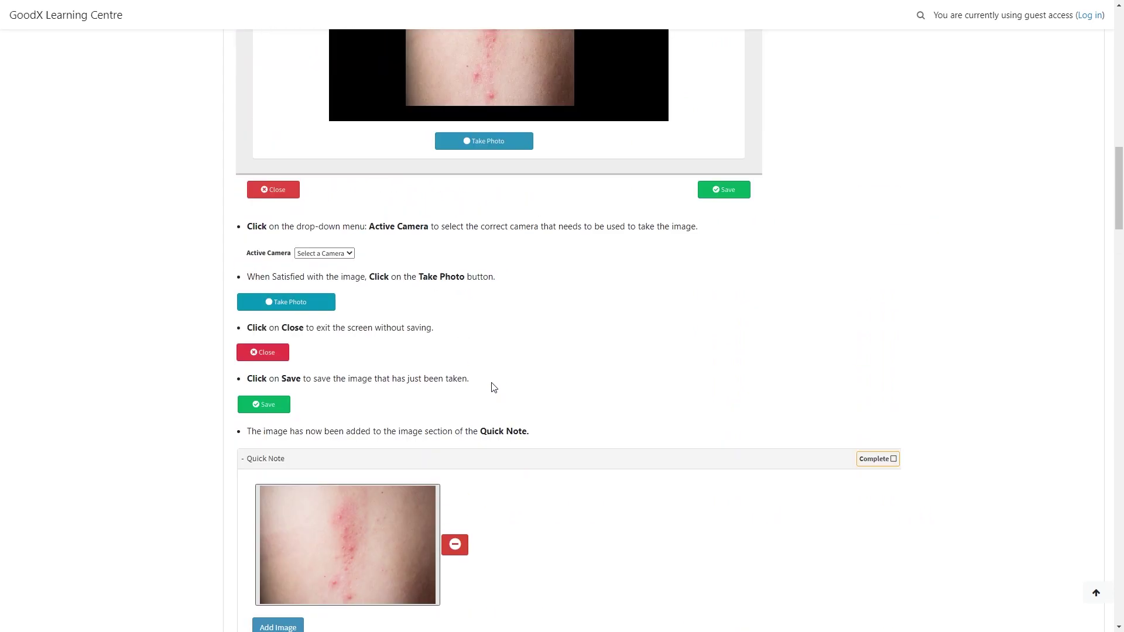
{"action": "scroll", "coordinate": [493, 386], "scroll_direction": "up", "scroll_amount": 4}
{"action": "scroll", "coordinate": [493, 385], "scroll_direction": "up", "scroll_amount": 4}
{"action": "scroll", "coordinate": [493, 386], "scroll_direction": "up", "scroll_amount": 4}
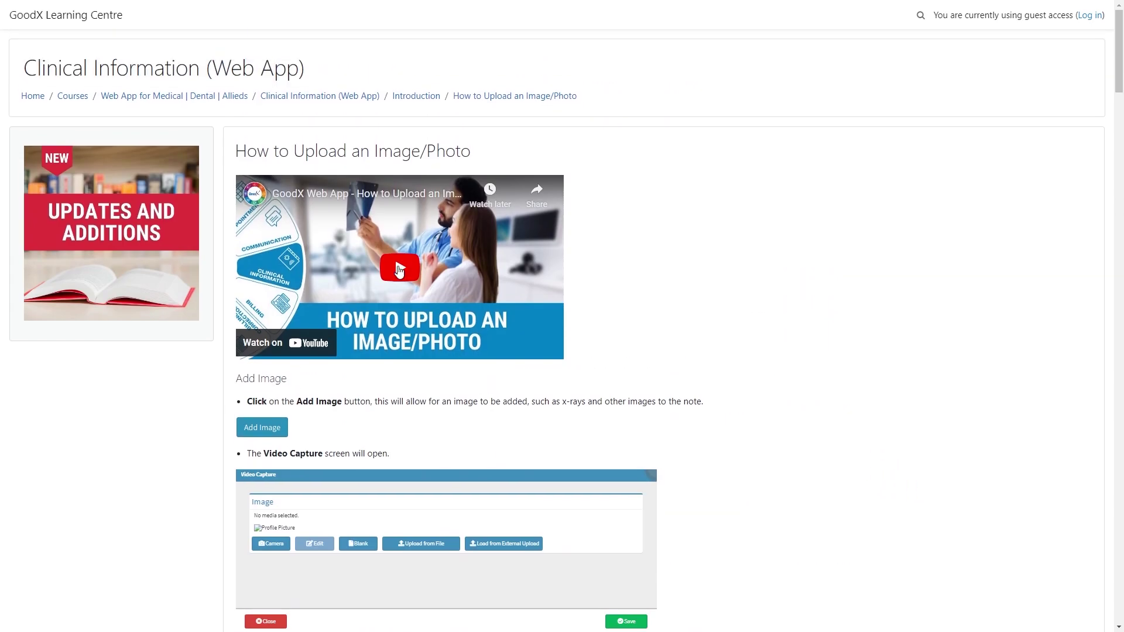
Play the upload-image tutorial video, then open the Updates & Additions November 2023 tutorials thread.
{"action": "left_click", "coordinate": [400, 268]}
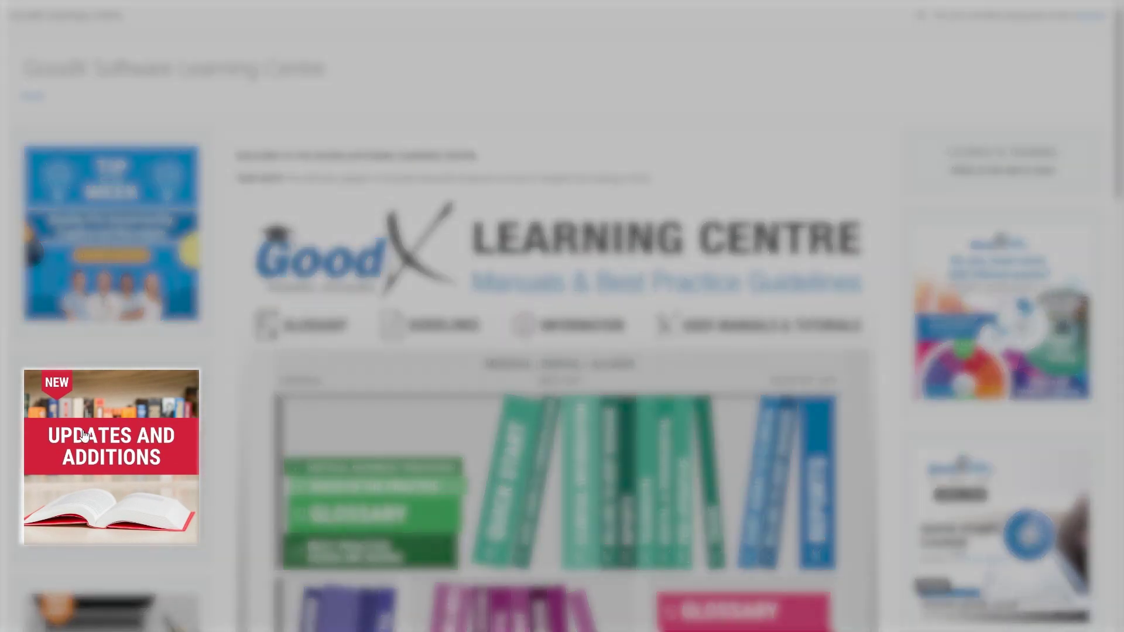
{"action": "left_click", "coordinate": [91, 421]}
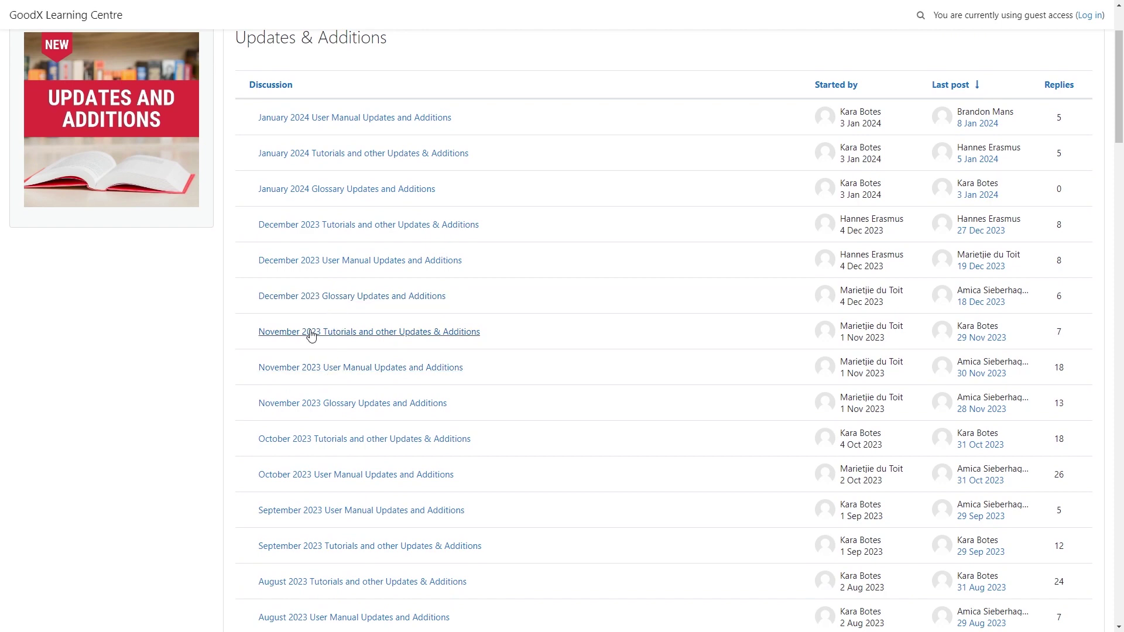
{"action": "left_click", "coordinate": [309, 335]}
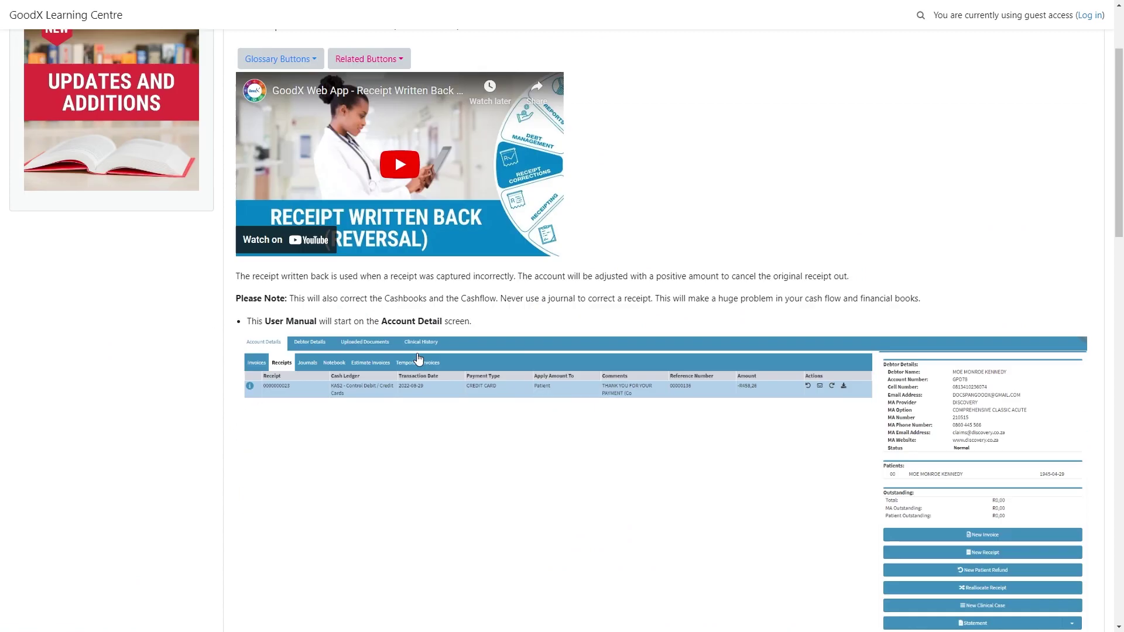
{"action": "scroll", "coordinate": [418, 357], "scroll_direction": "down", "scroll_amount": 4}
{"action": "scroll", "coordinate": [384, 290], "scroll_direction": "up", "scroll_amount": 8}
Play the Receipt Written Back (Reversal) tutorial video on the manual page.
{"action": "left_click", "coordinate": [409, 301]}
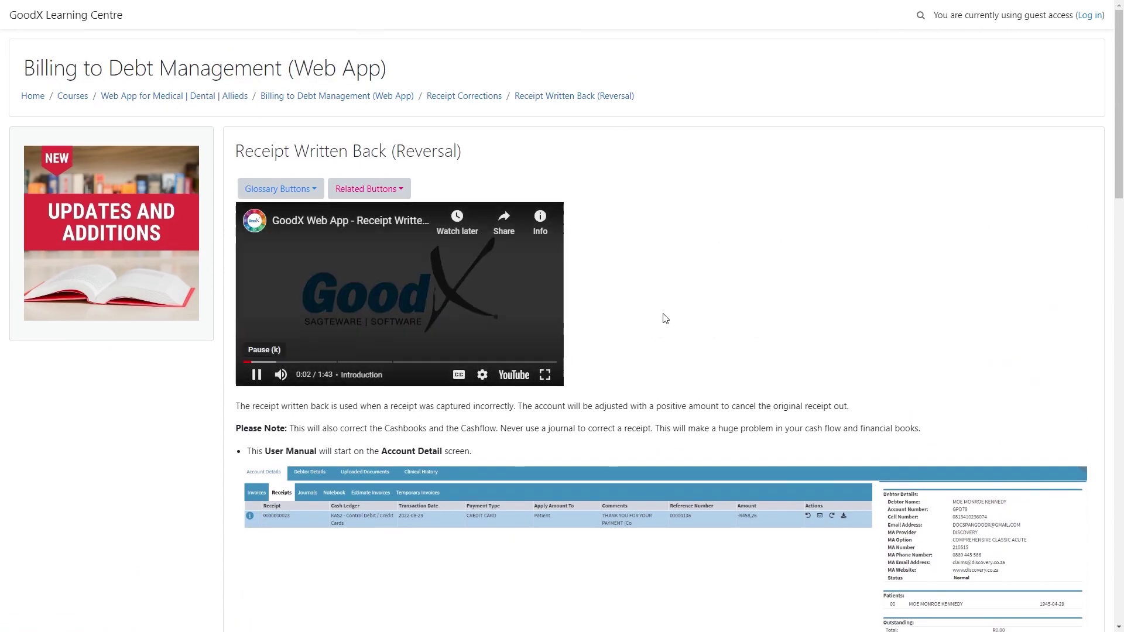
{"action": "scroll", "coordinate": [663, 318], "scroll_direction": "down", "scroll_amount": 2}
{"action": "scroll", "coordinate": [663, 314], "scroll_direction": "down", "scroll_amount": 8}
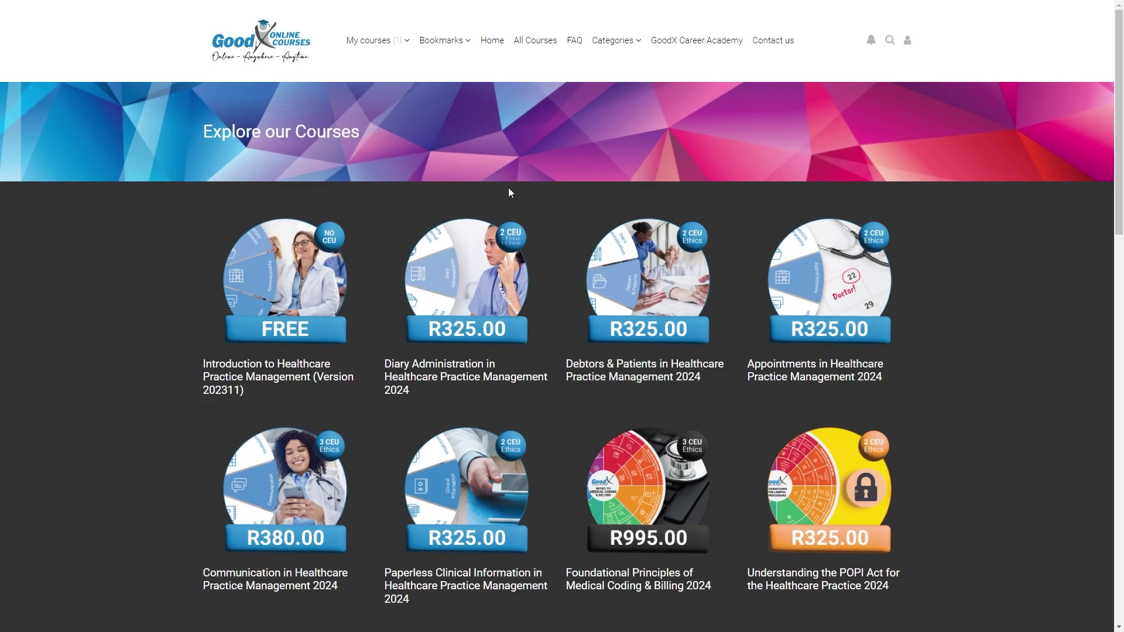
{"action": "scroll", "coordinate": [544, 250], "scroll_direction": "down", "scroll_amount": 10}
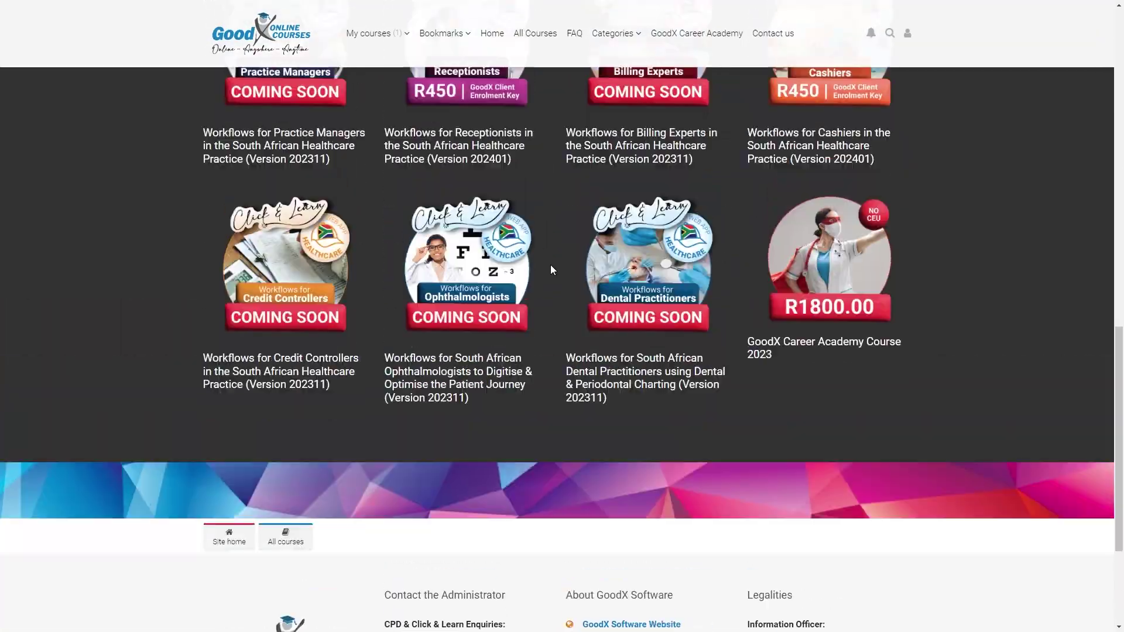
{"action": "scroll", "coordinate": [551, 264], "scroll_direction": "up", "scroll_amount": 12}
{"action": "scroll", "coordinate": [550, 264], "scroll_direction": "down", "scroll_amount": 2}
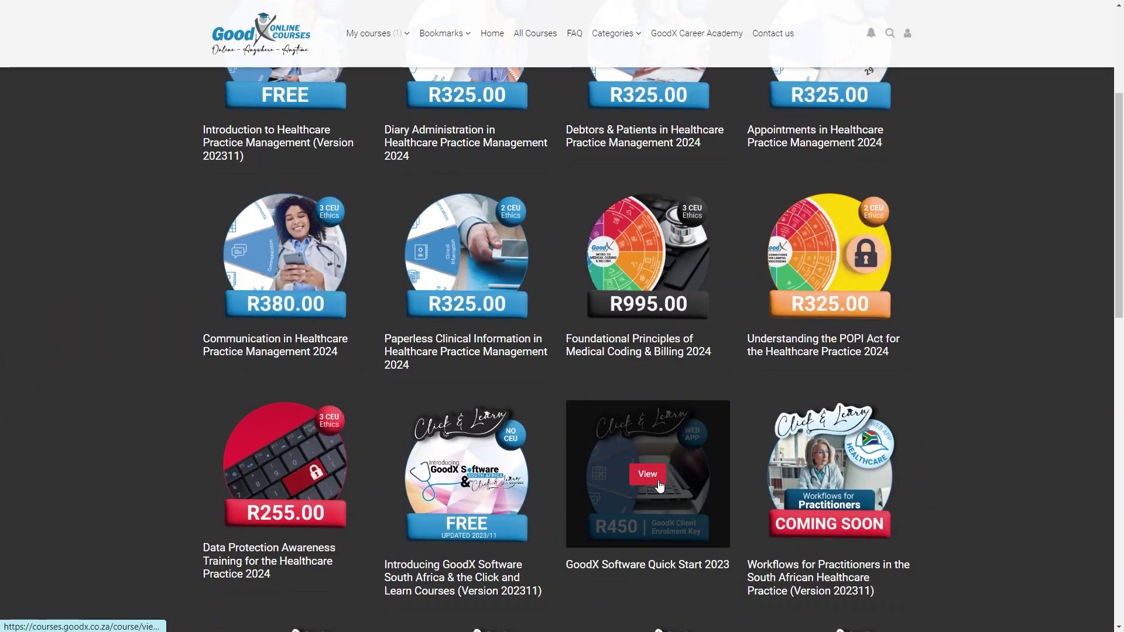
Open the GoodX Software Quick Start 2023 course card from the Explore our Courses catalogue.
{"action": "left_click", "coordinate": [647, 474]}
{"action": "scroll", "coordinate": [647, 474], "scroll_direction": "down", "scroll_amount": 2}
{"action": "scroll", "coordinate": [532, 355], "scroll_direction": "down", "scroll_amount": 8}
{"action": "scroll", "coordinate": [532, 355], "scroll_direction": "down", "scroll_amount": 5}
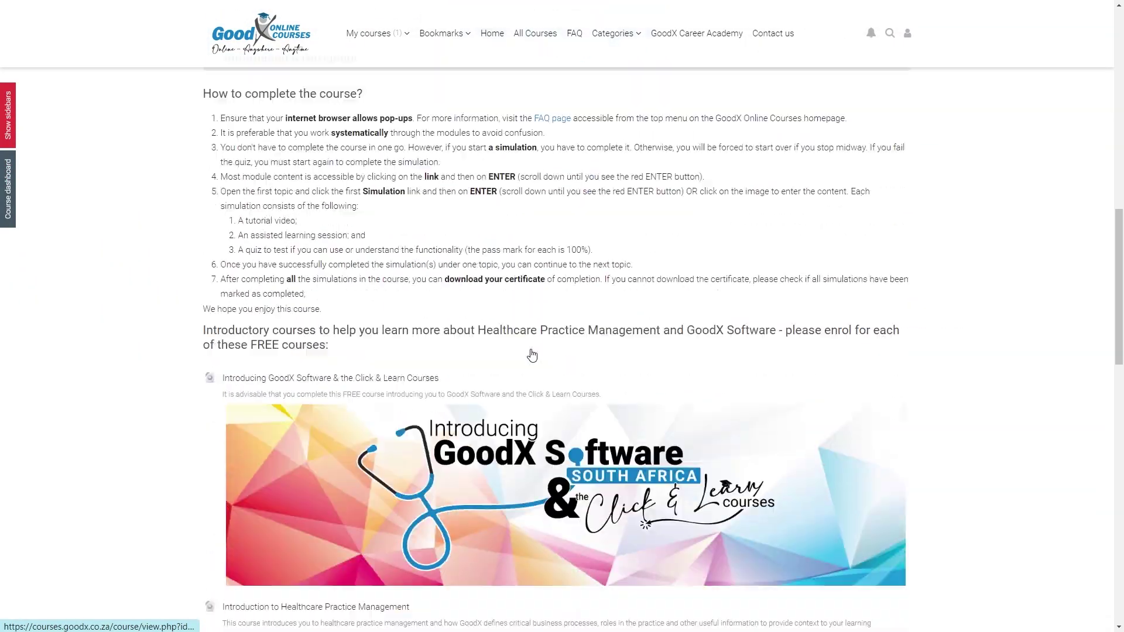